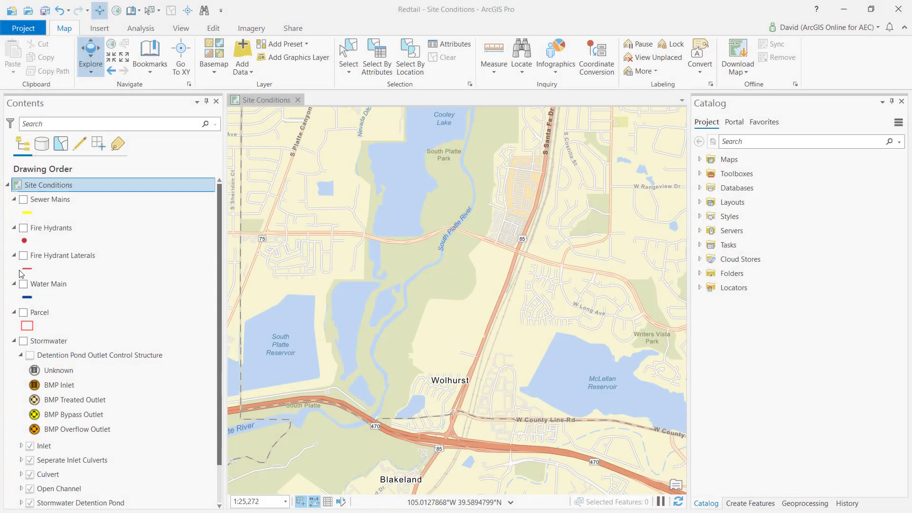
# Step: Turn on the Water Main, Fire Hydrants, Fire Hydrant Laterals, Stormwater and Sewer Mains layers
pyautogui.click(23, 284)
pyautogui.scroll(2, 492, 257)
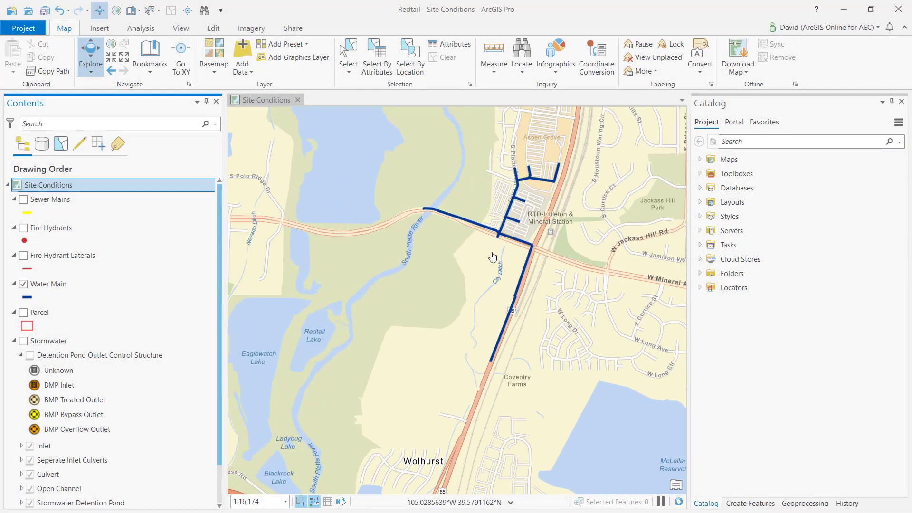
pyautogui.scroll(2, 493, 257)
pyautogui.click(24, 255)
pyautogui.click(23, 228)
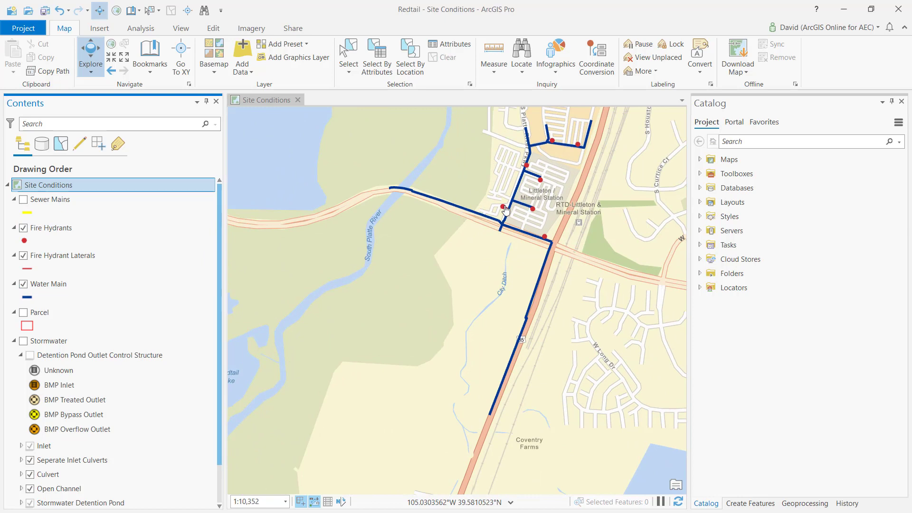
pyautogui.scroll(4, 505, 209)
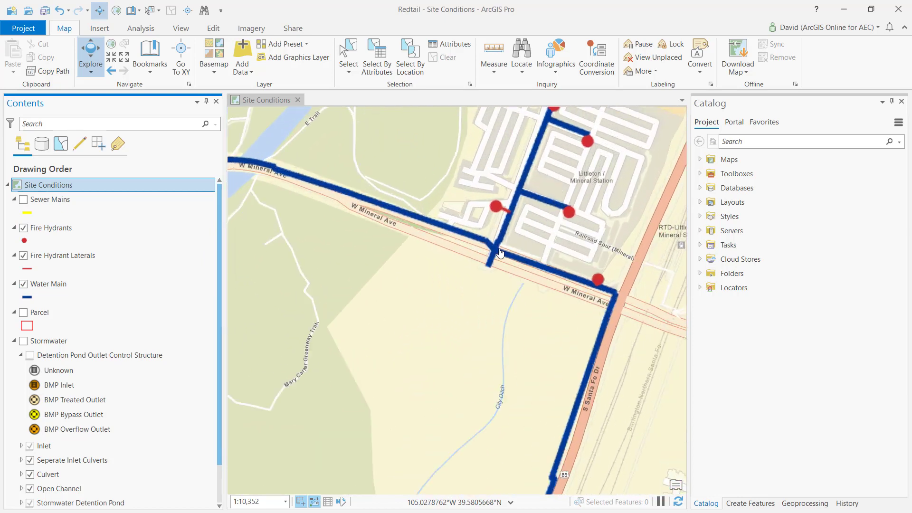
pyautogui.click(23, 341)
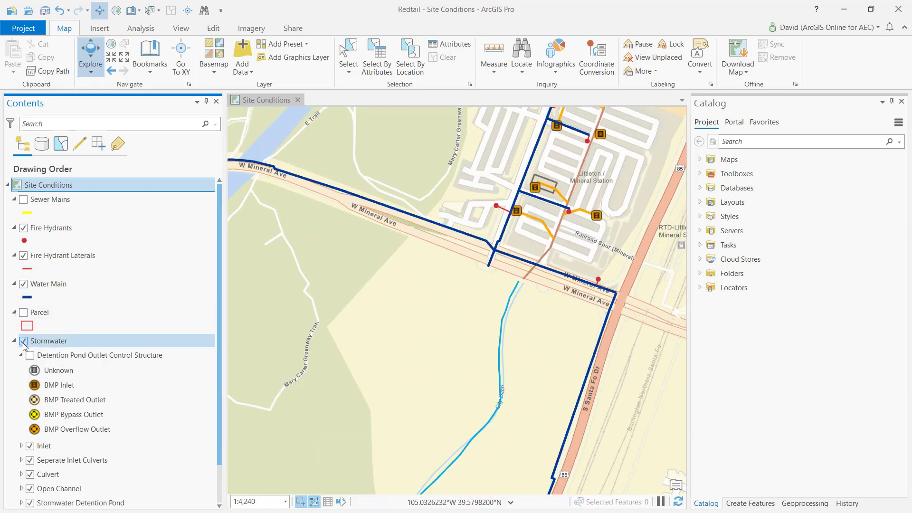
pyautogui.click(24, 200)
pyautogui.moveTo(405, 349); pyautogui.dragTo(411, 300)
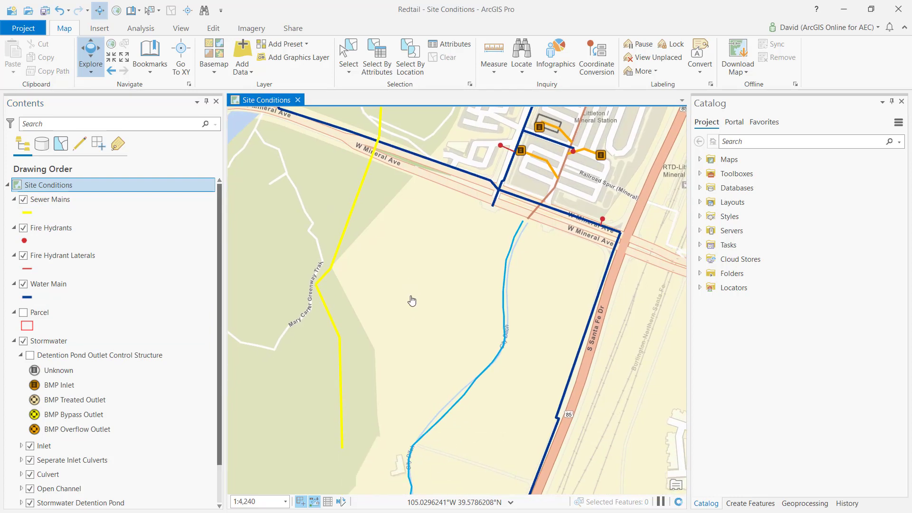
# Step: Switch the basemap to Imagery Hybrid and turn on the Detention Pond Outlet Control Structure layer
pyautogui.click(210, 72)
pyautogui.click(338, 115)
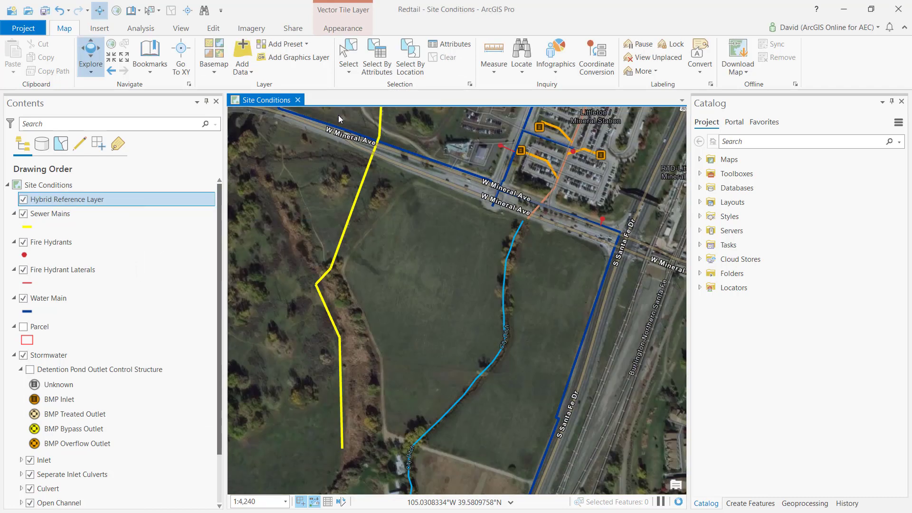
pyautogui.click(32, 369)
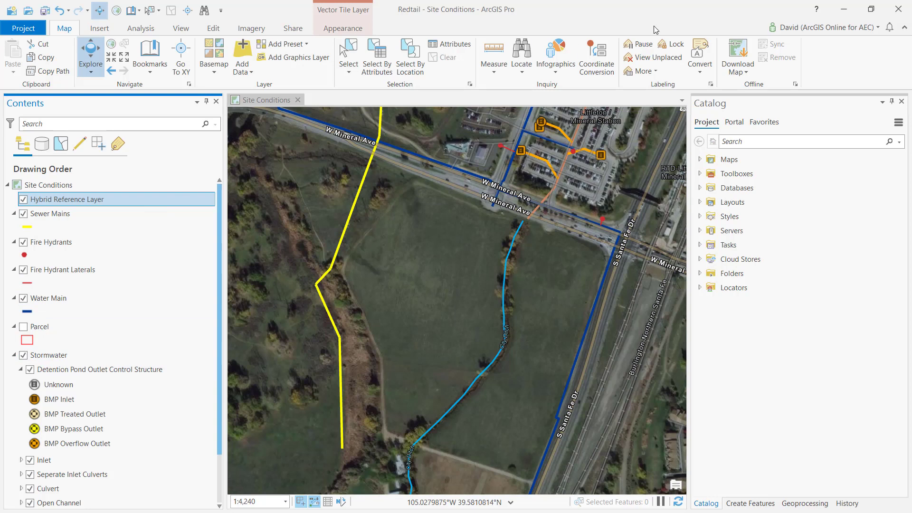
pyautogui.click(734, 122)
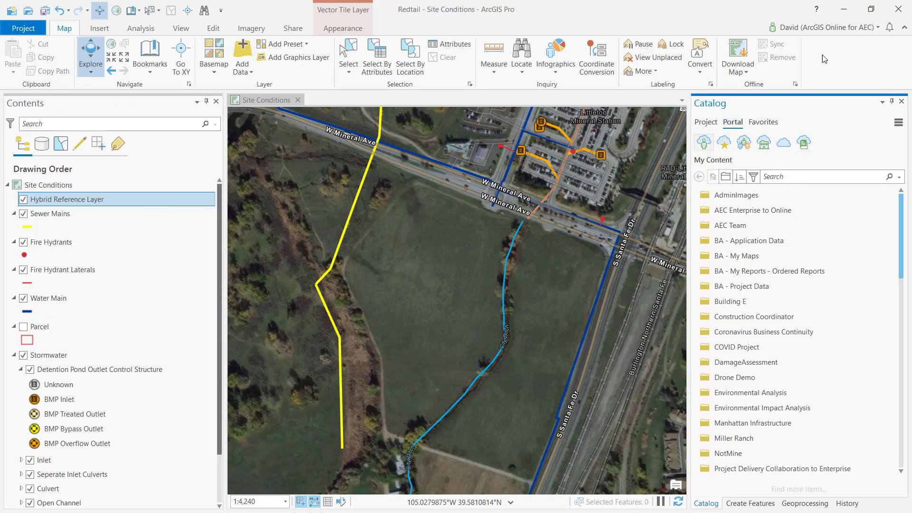
pyautogui.click(708, 122)
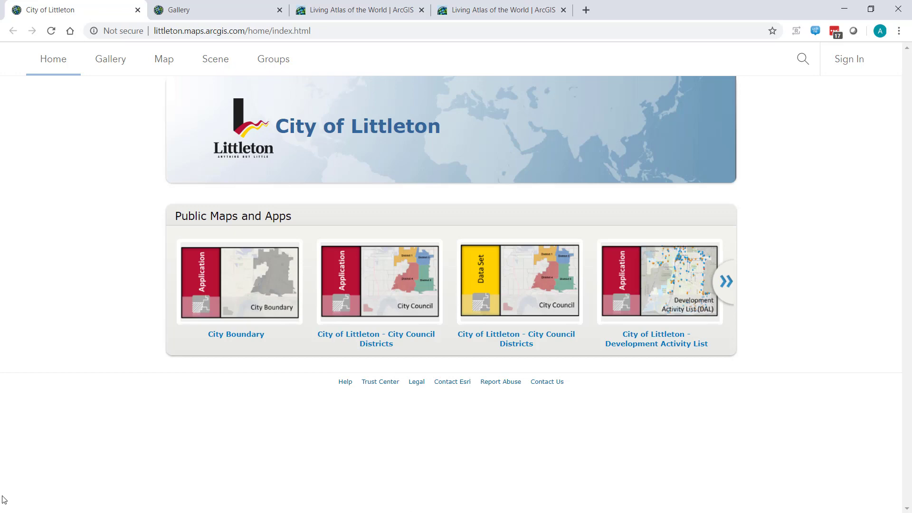
# Step: Switch to the City of Littleton Gallery page and scroll through its public items
pyautogui.click(189, 9)
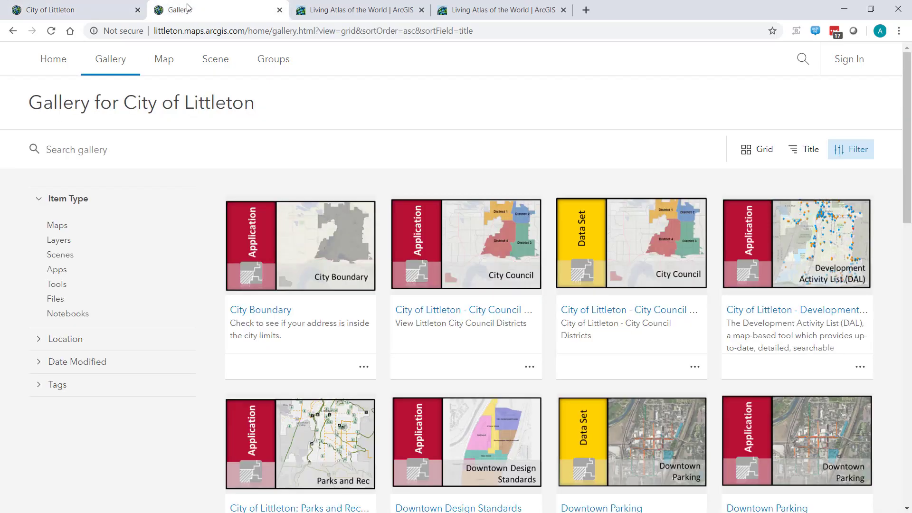
pyautogui.scroll(-8, 216, 223)
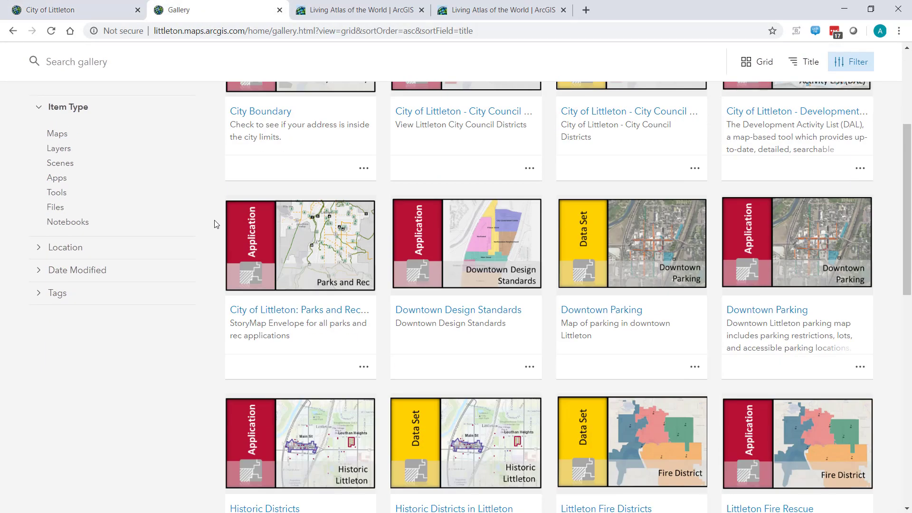
pyautogui.scroll(-2, 216, 228)
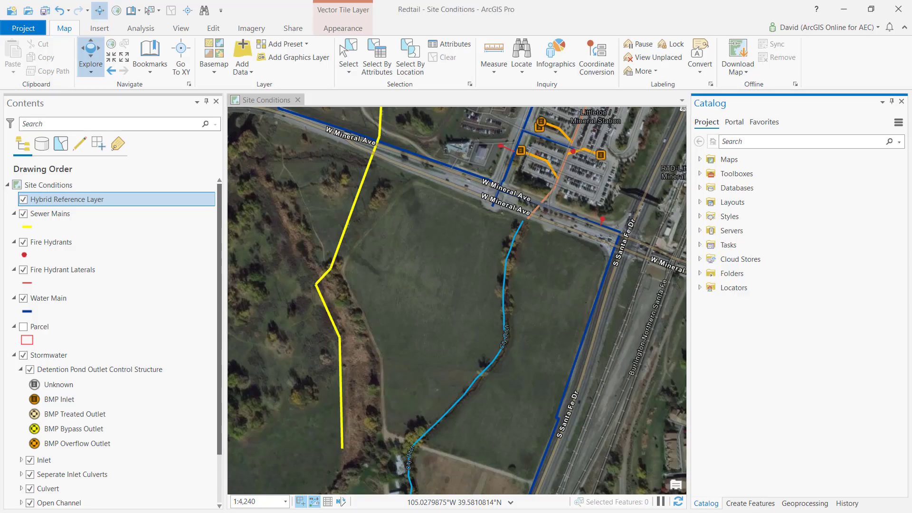
# Step: Search ArcGIS Online portal content for parcels and add the Parcels layer to the current map
pyautogui.click(733, 124)
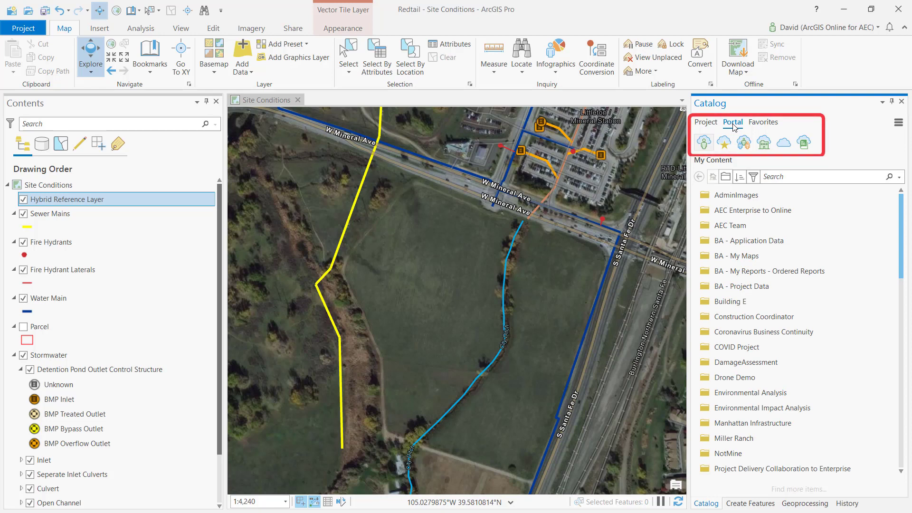
pyautogui.click(782, 141)
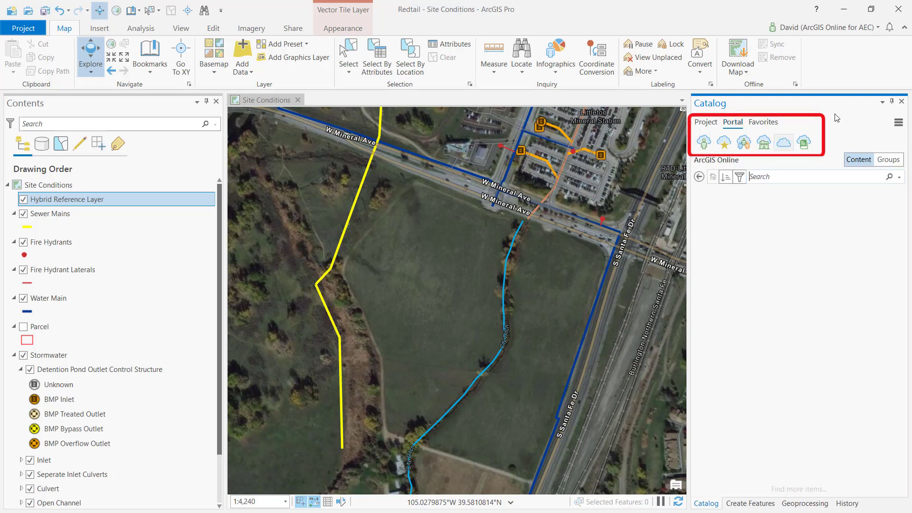
pyautogui.write('parcels littleton')
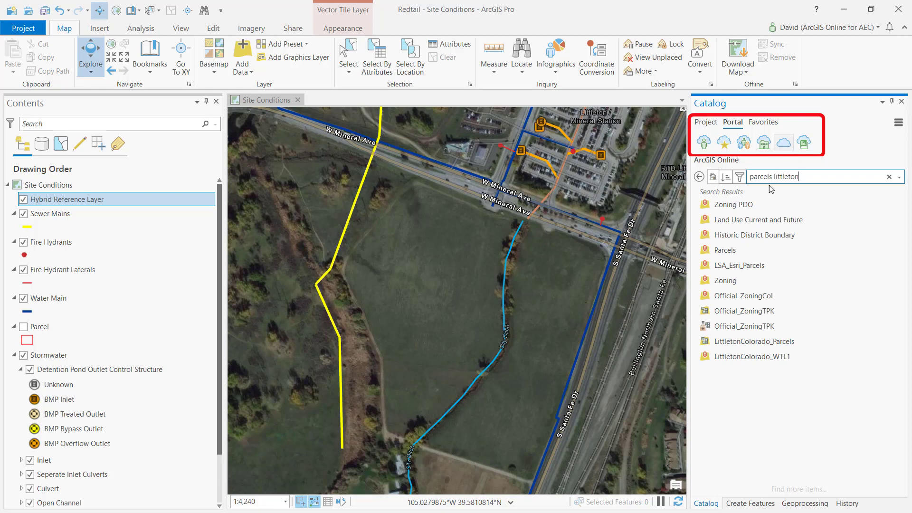
pyautogui.rightClick(744, 253)
pyautogui.click(827, 264)
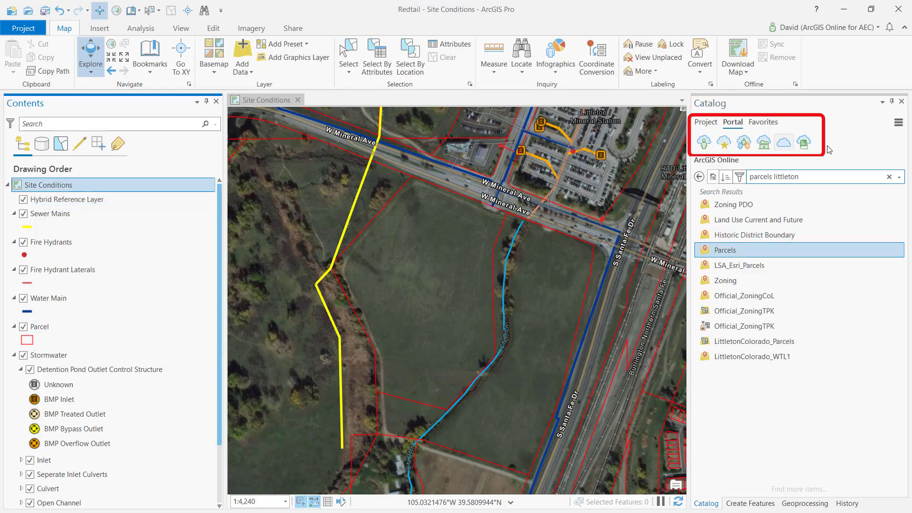
pyautogui.click(804, 144)
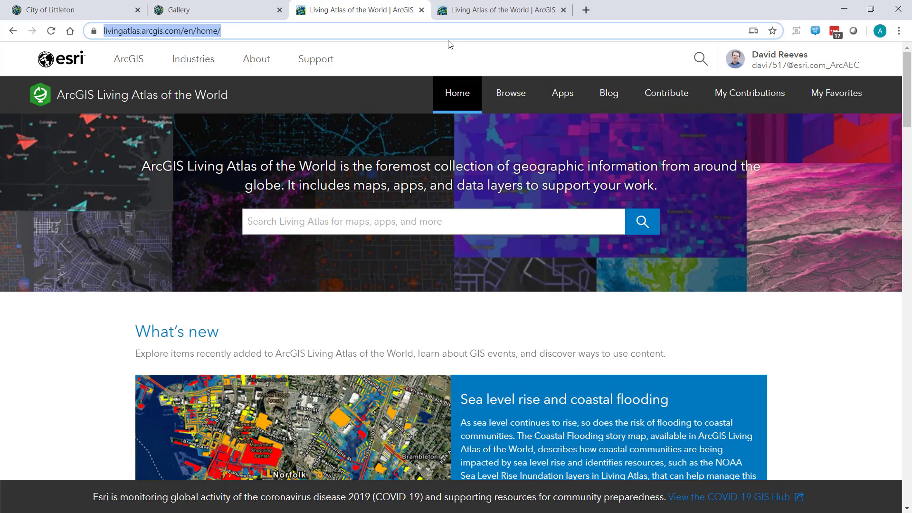
# Step: Scroll the Living Atlas fema flood results down to the USA Flood Hazard Areas imagery layer
pyautogui.scroll(-8, 783, 328)
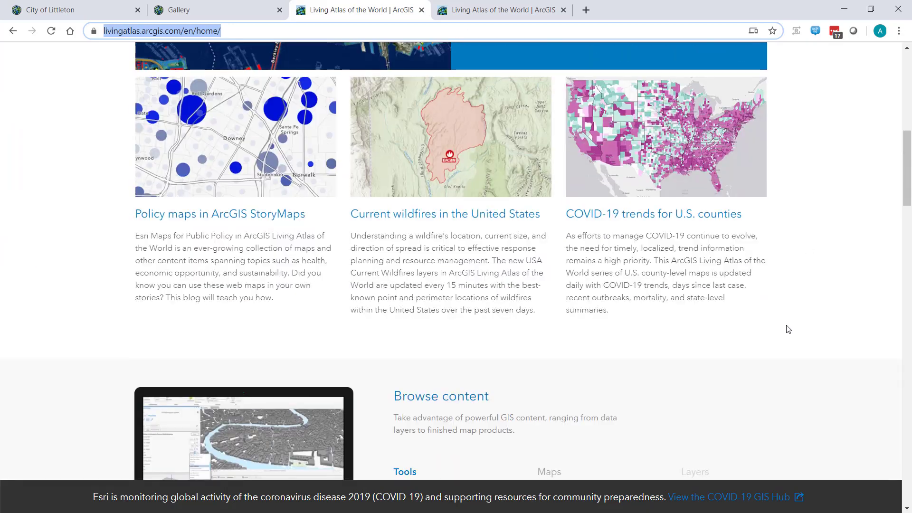
pyautogui.click(537, 8)
pyautogui.scroll(-2, 873, 190)
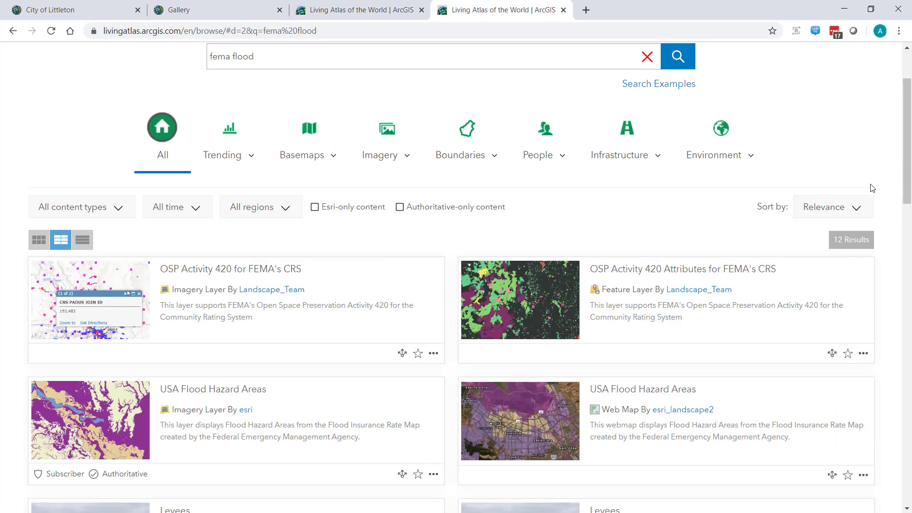
pyautogui.scroll(-1, 872, 188)
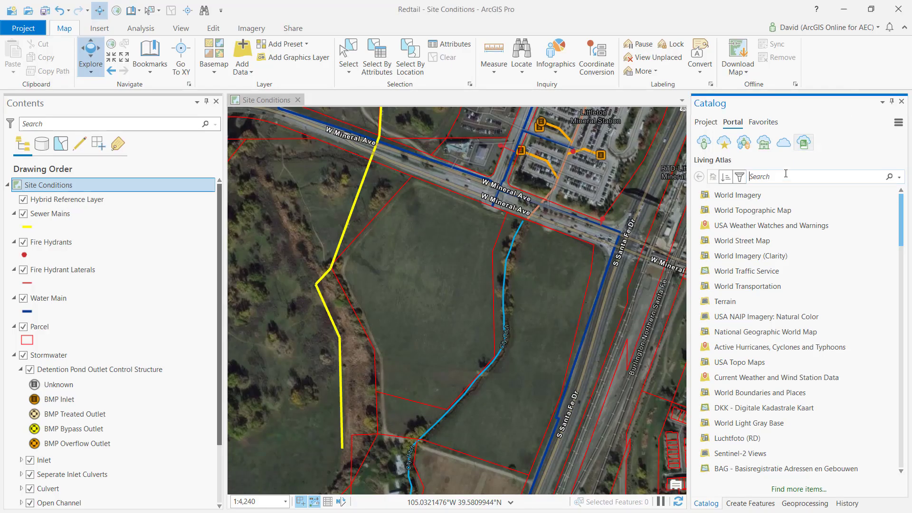
# Step: Search Living Atlas for fema and add USA Flood Hazard Areas to the current map
pyautogui.write('fema flood')
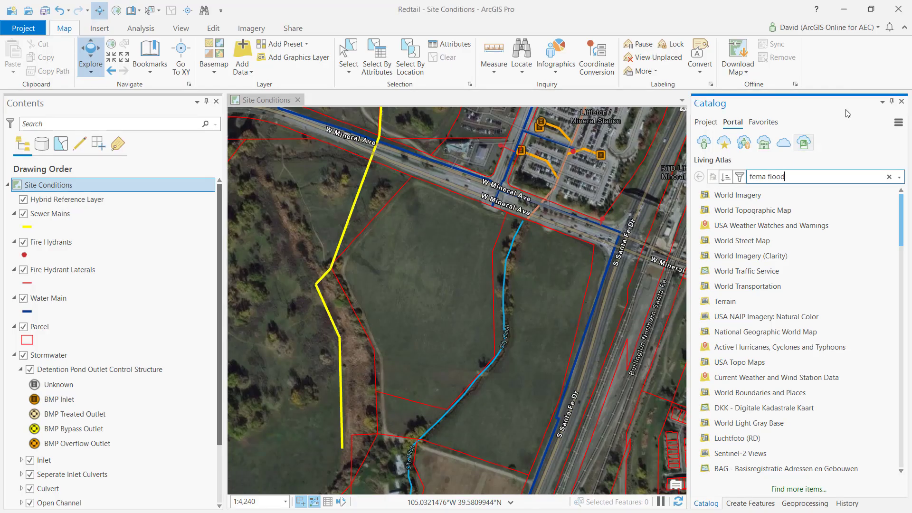
pyautogui.press('Return')
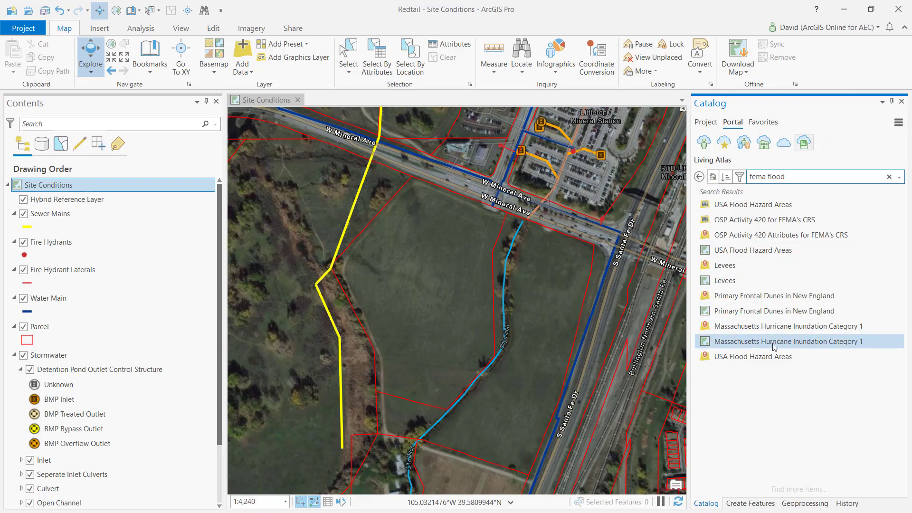
pyautogui.rightClick(774, 357)
pyautogui.click(788, 366)
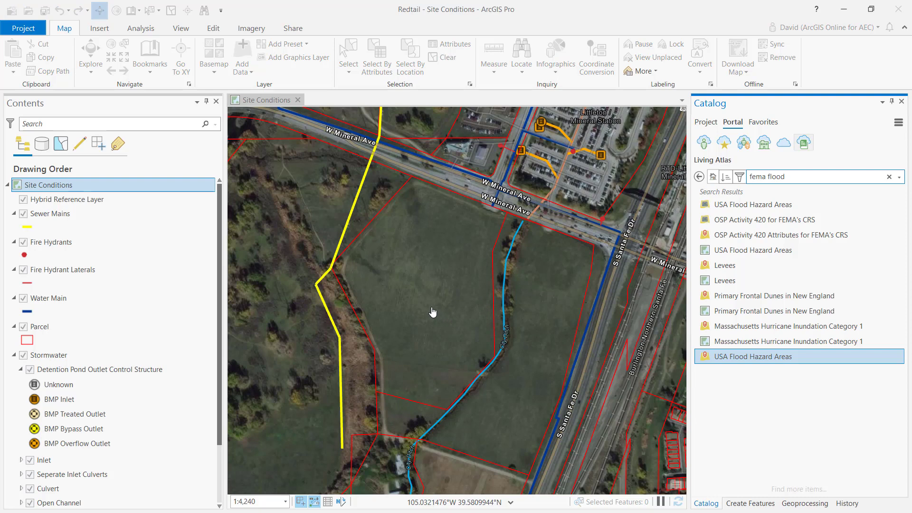
pyautogui.scroll(-2, 429, 313)
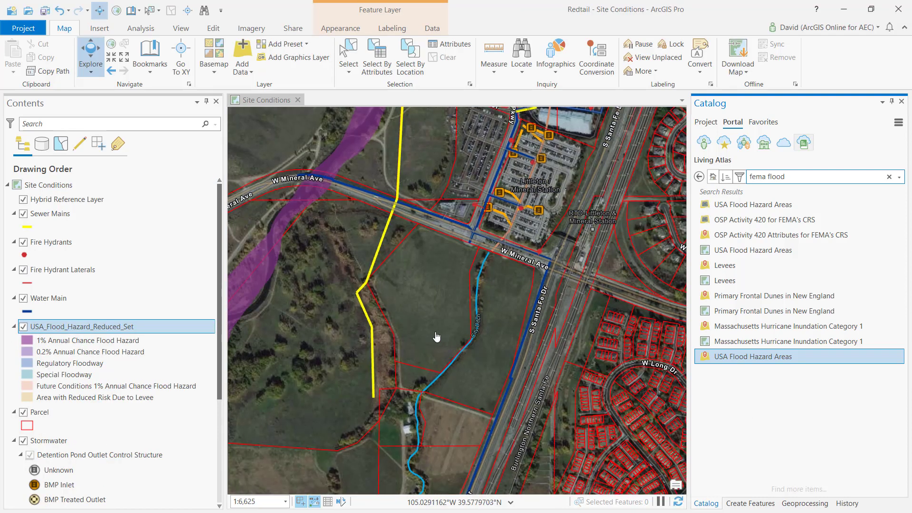
pyautogui.scroll(-2, 436, 336)
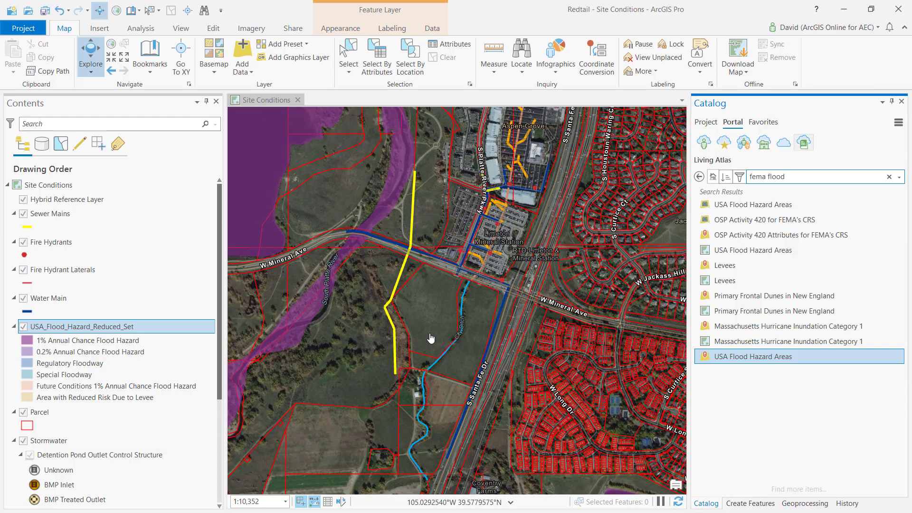
pyautogui.scroll(2, 431, 326)
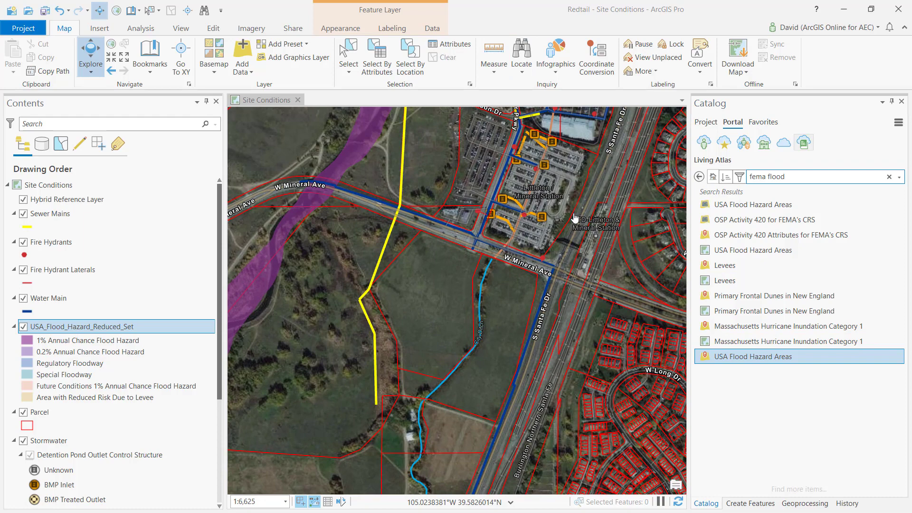
pyautogui.scroll(4, 466, 301)
# Step: Expand Folders > Redtail > AutoCAD, then Civil3D > XSITE - Next 5.dwg to list its layers
pyautogui.click(707, 121)
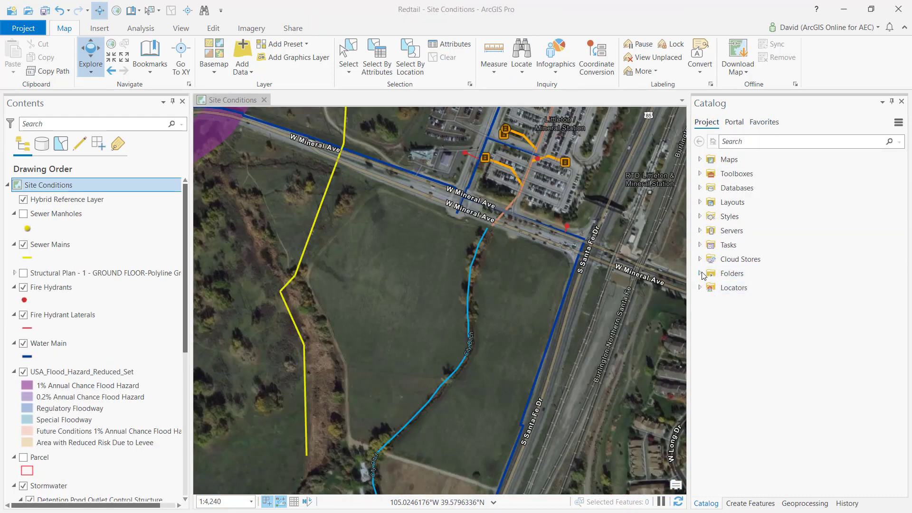
pyautogui.click(700, 274)
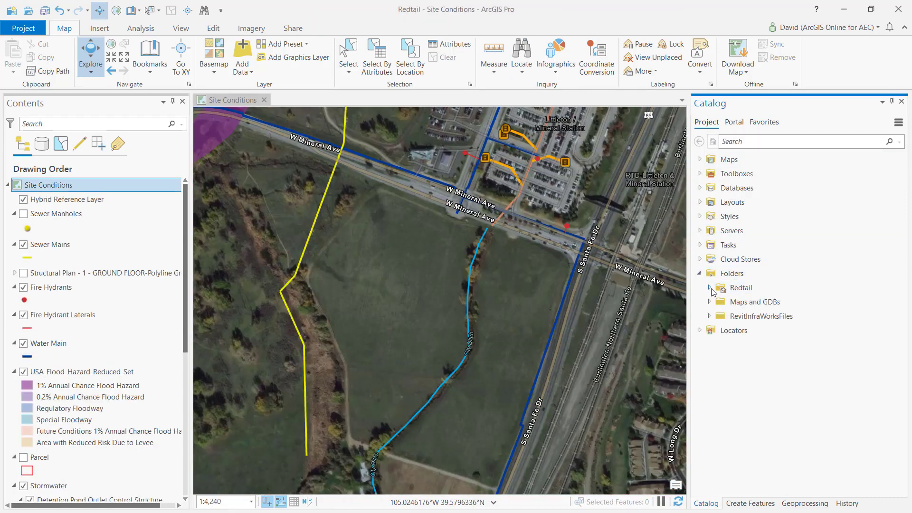
pyautogui.click(710, 288)
pyautogui.click(718, 318)
pyautogui.click(729, 345)
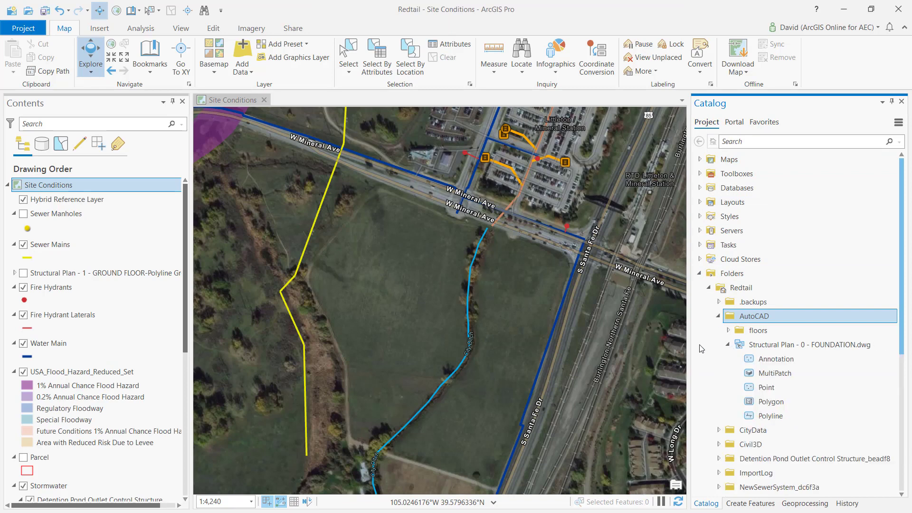
pyautogui.scroll(-3, 701, 349)
pyautogui.click(719, 302)
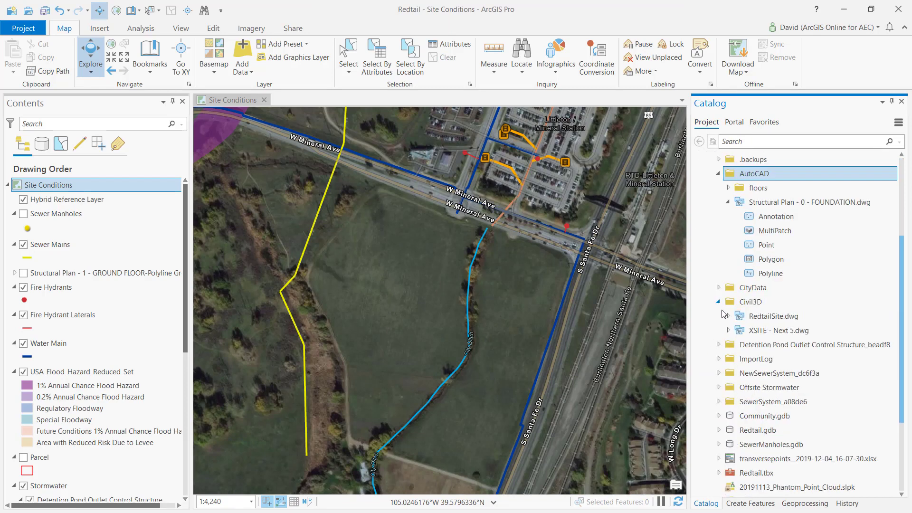
pyautogui.click(728, 330)
pyautogui.scroll(-1, 721, 359)
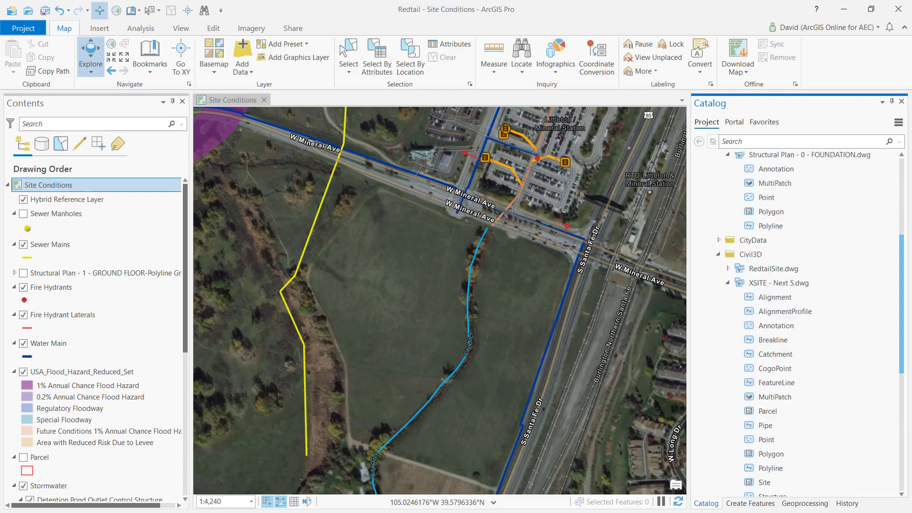
pyautogui.moveTo(903, 361); pyautogui.dragTo(902, 390)
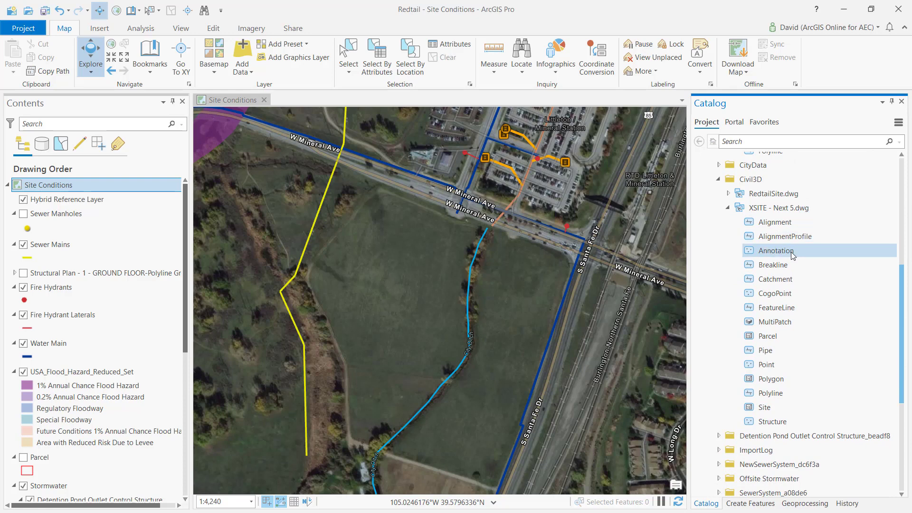
# Step: Add the XSITE - Next 5 Polyline layer to the map, then hide the new Polyline group
pyautogui.rightClick(777, 395)
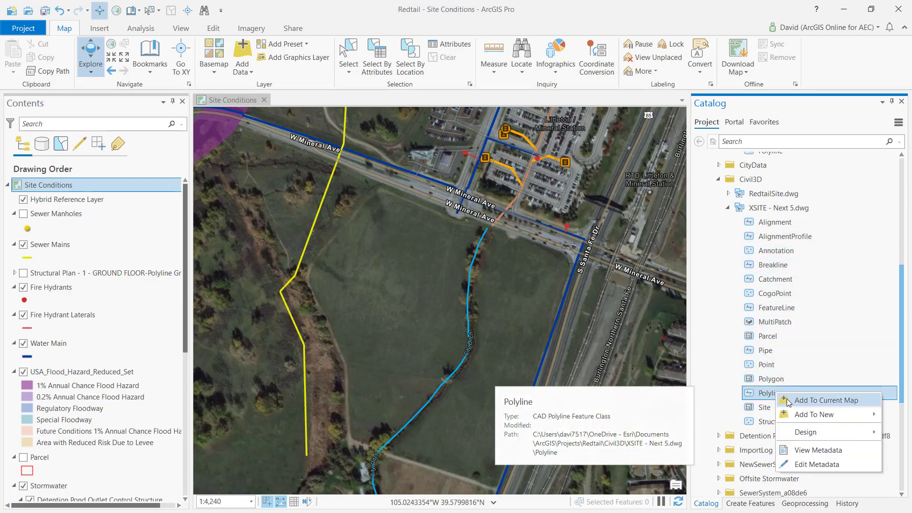
pyautogui.click(807, 402)
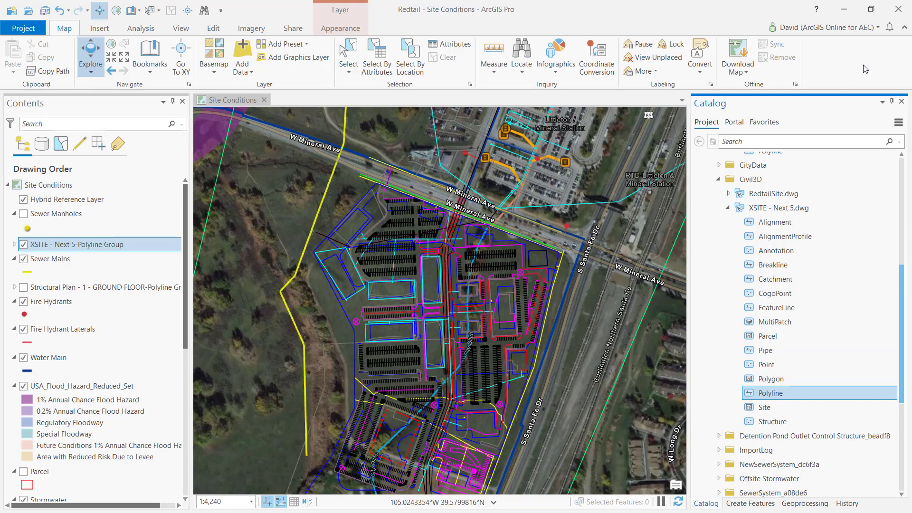
pyautogui.click(15, 245)
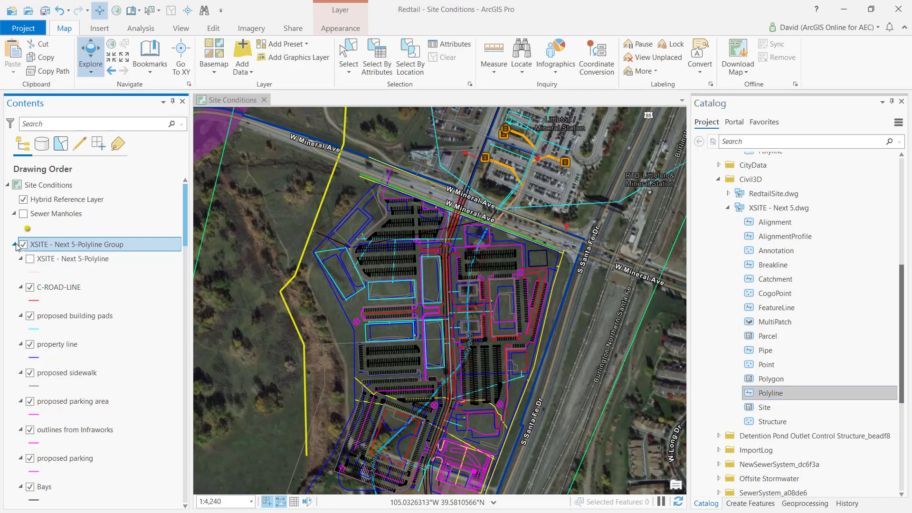
pyautogui.click(15, 245)
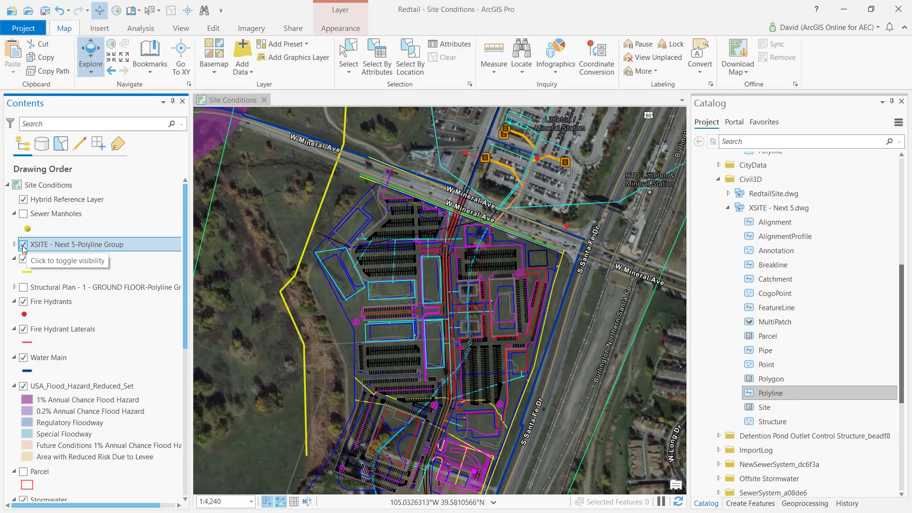
pyautogui.click(22, 244)
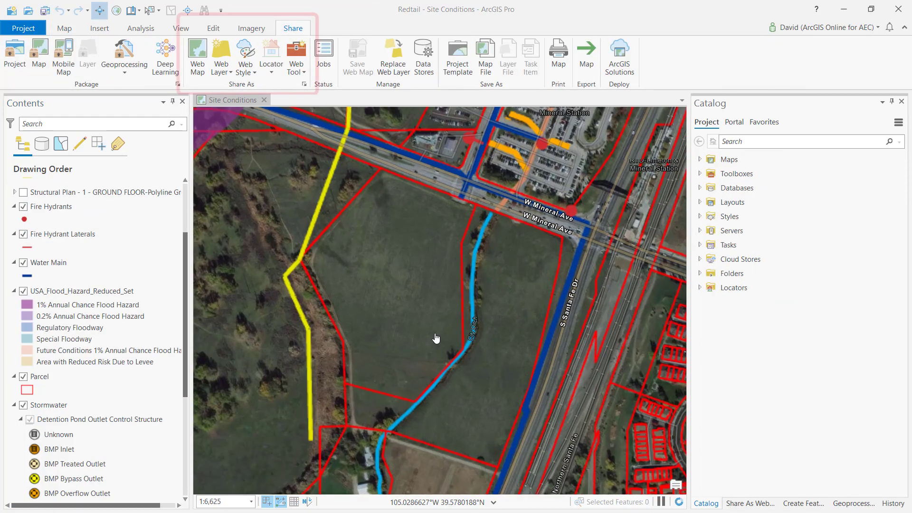
# Step: Start sharing the Site Conditions map with Web Map on the Share tab
pyautogui.click(200, 51)
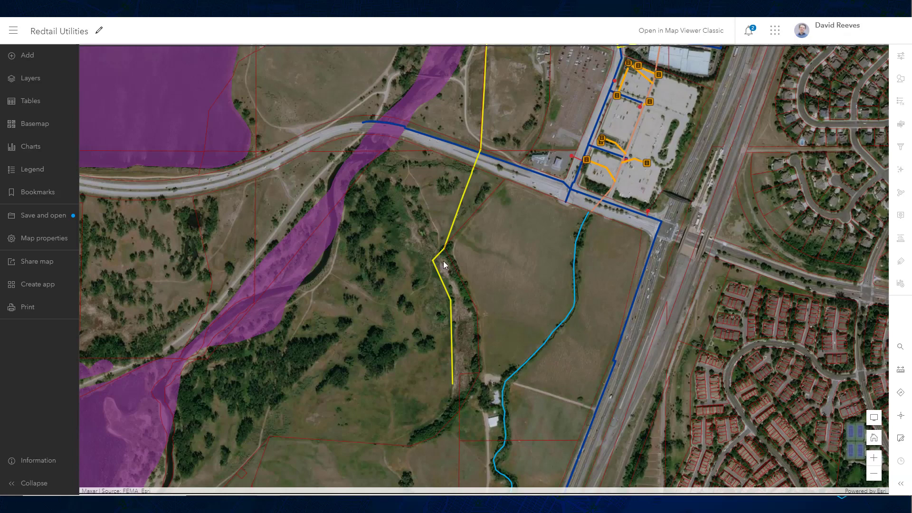
# Step: Inspect the popup attributes of the yellow sewer main and the neighbouring parcel
pyautogui.scroll(2, 444, 265)
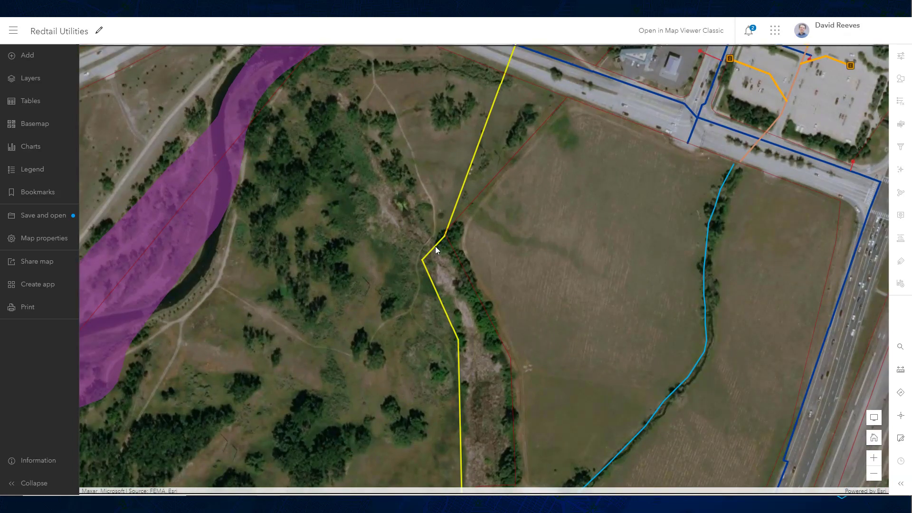
pyautogui.click(436, 249)
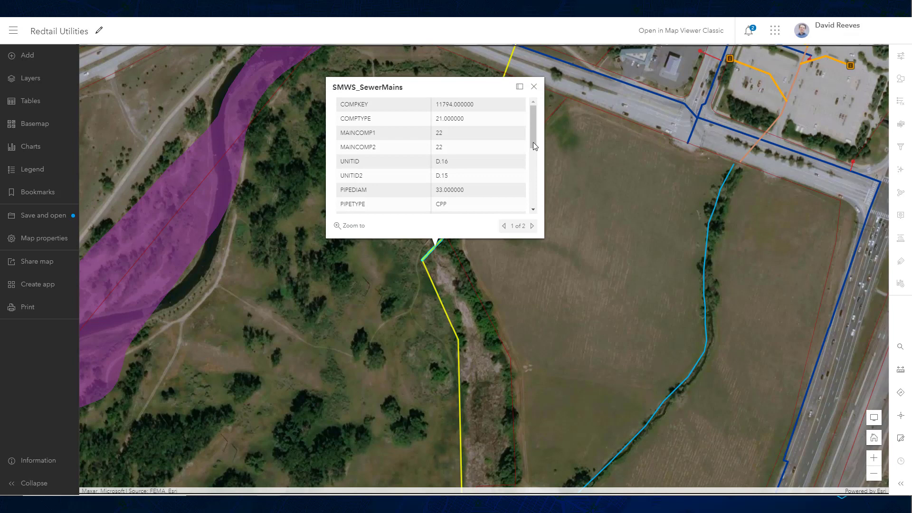
pyautogui.scroll(-5, 532, 229)
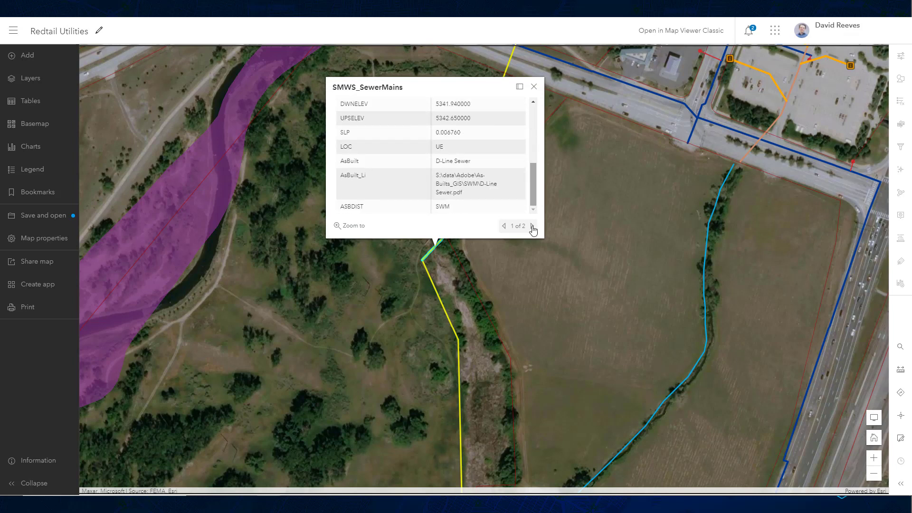
pyautogui.click(533, 226)
pyautogui.moveTo(531, 150); pyautogui.dragTo(533, 107)
pyautogui.click(534, 86)
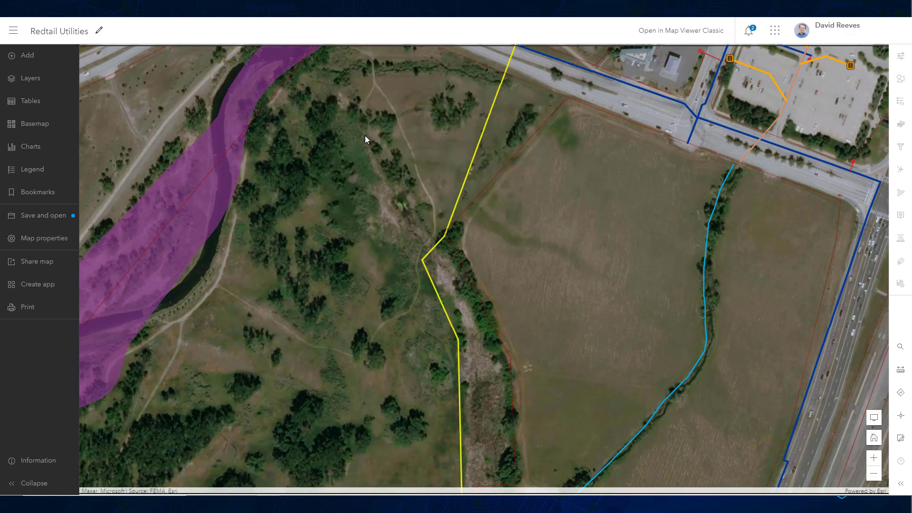
# Step: Add a bookmark titled 'Needs field verification' for the current creek view
pyautogui.click(43, 125)
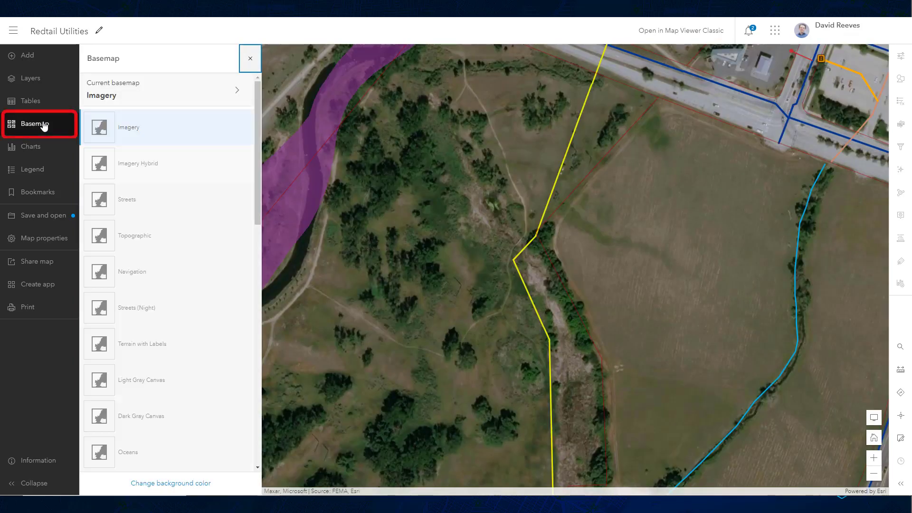
pyautogui.click(249, 59)
pyautogui.click(42, 192)
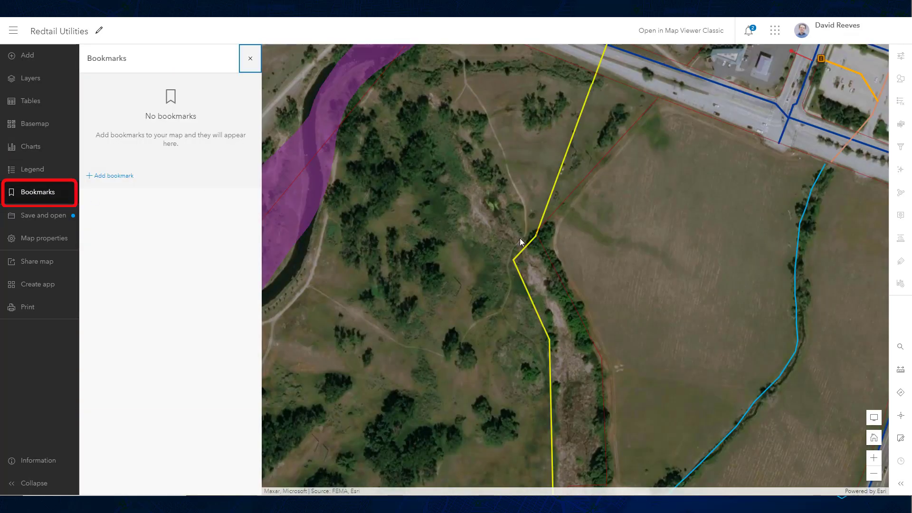
pyautogui.scroll(2, 529, 243)
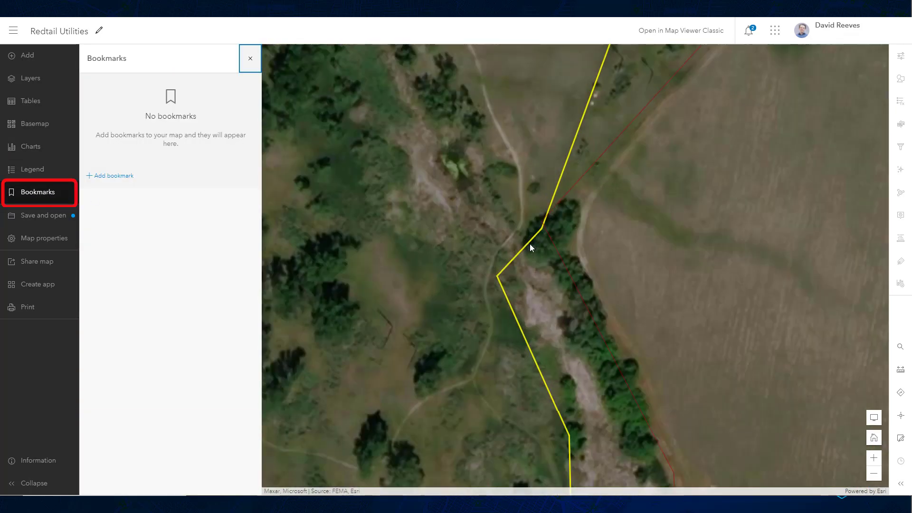
pyautogui.click(120, 177)
pyautogui.write('Needs field')
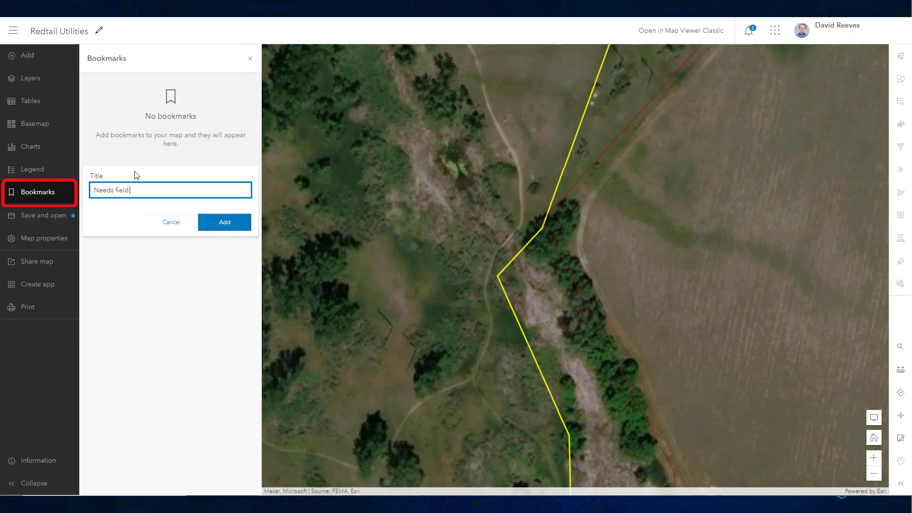
pyautogui.write(' verification')
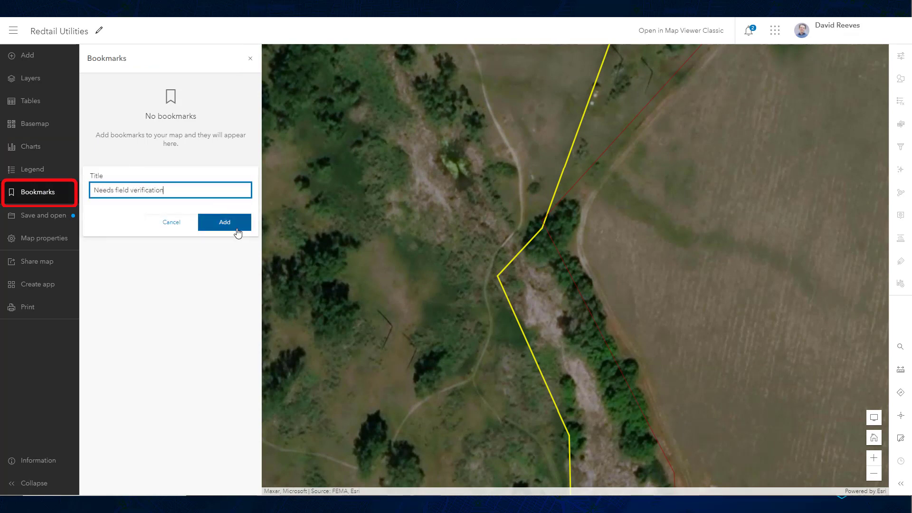
pyautogui.click(232, 225)
pyautogui.scroll(-3, 694, 257)
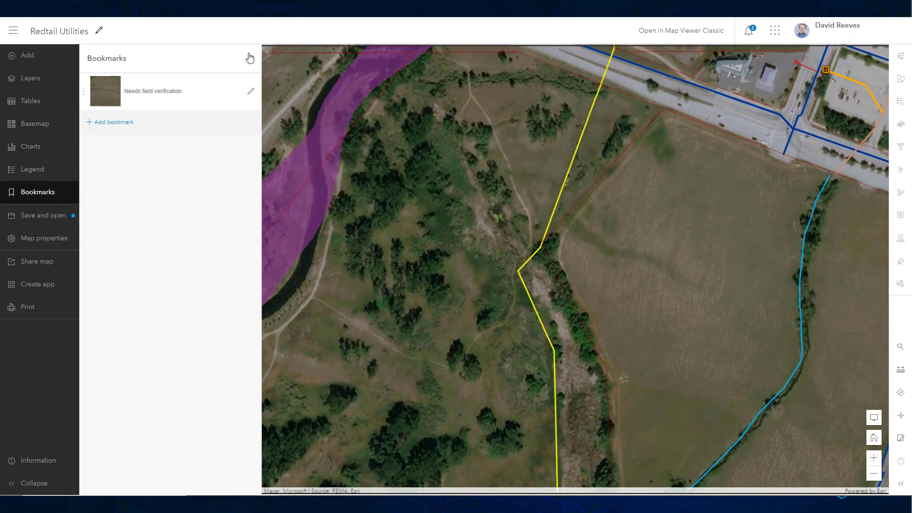
pyautogui.click(249, 57)
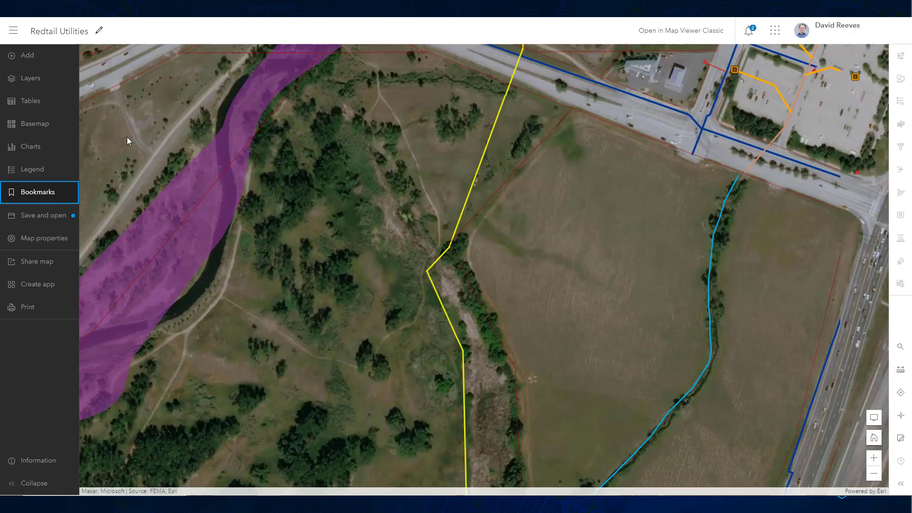
# Step: Save the Redtail Utilities map and set its sharing level to Organization
pyautogui.click(43, 215)
pyautogui.click(124, 218)
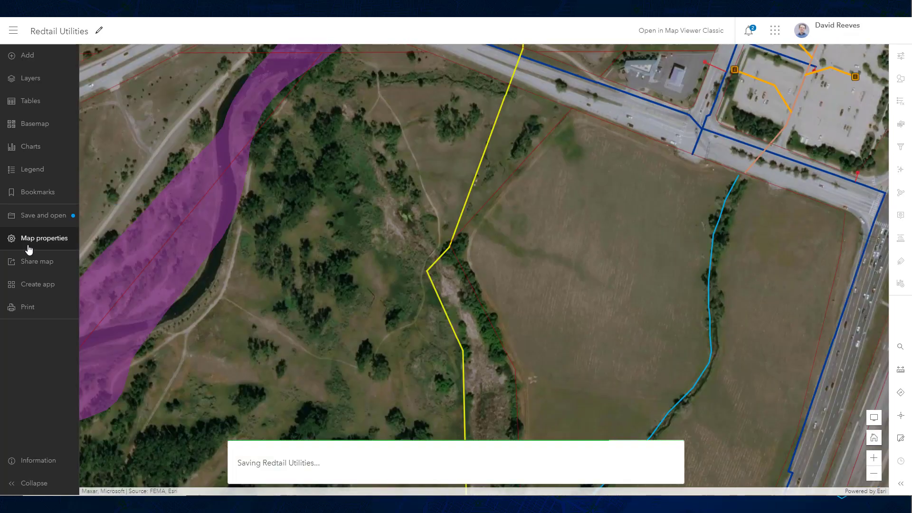
pyautogui.click(64, 264)
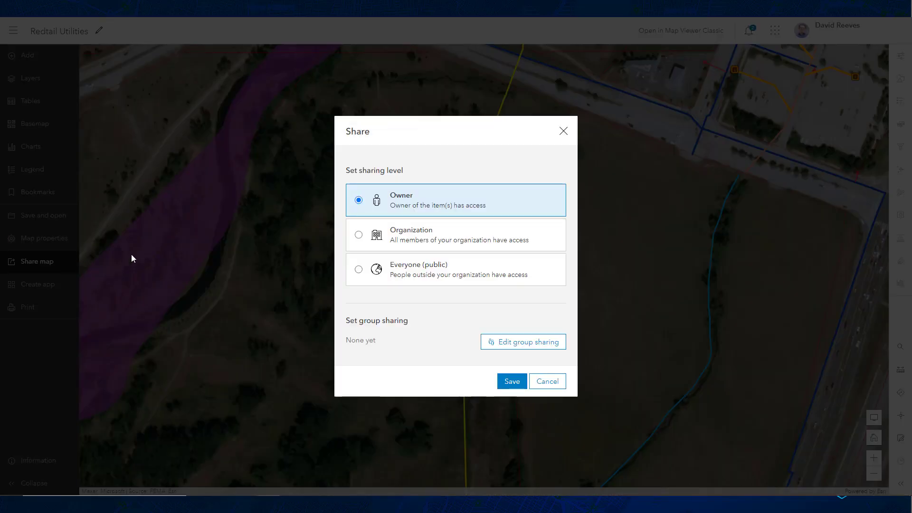
pyautogui.click(466, 238)
# Step: Add the Redtail Site Conditions group to the map's sharing and save the settings
pyautogui.click(514, 347)
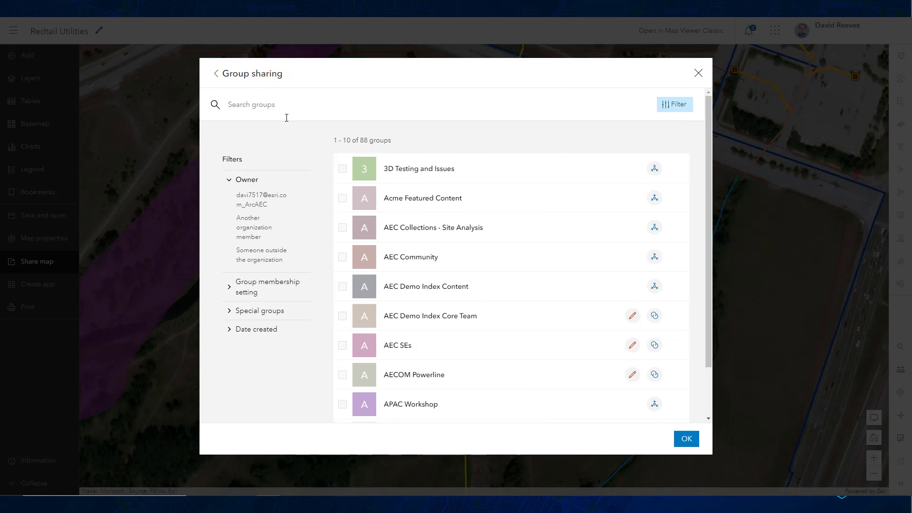
pyautogui.click(287, 109)
pyautogui.write('redt')
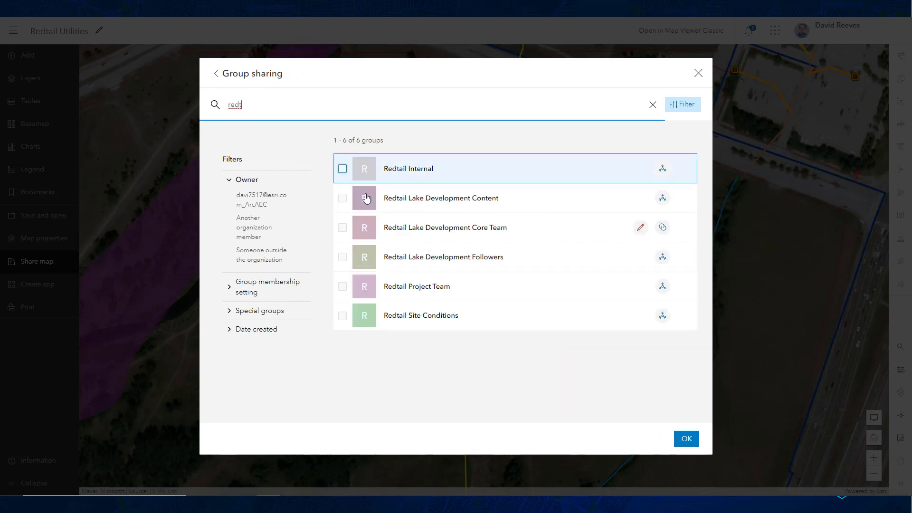
pyautogui.click(342, 315)
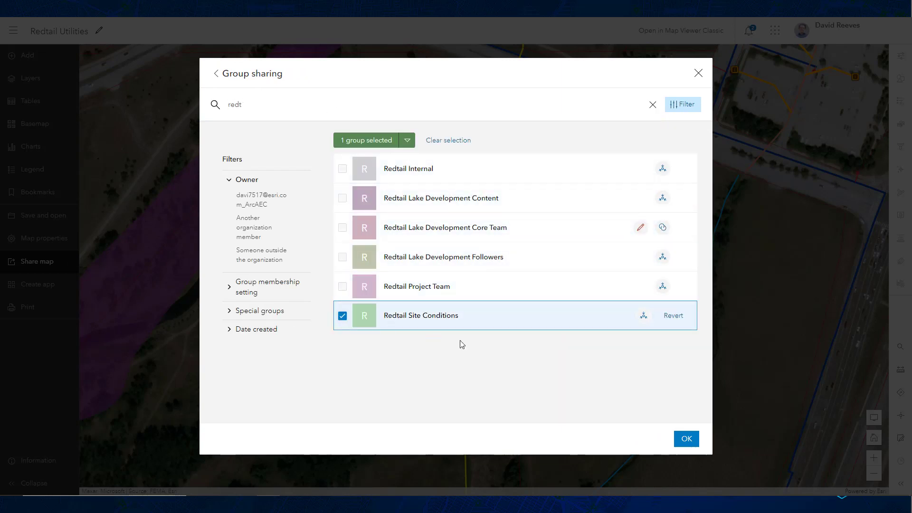
pyautogui.click(688, 440)
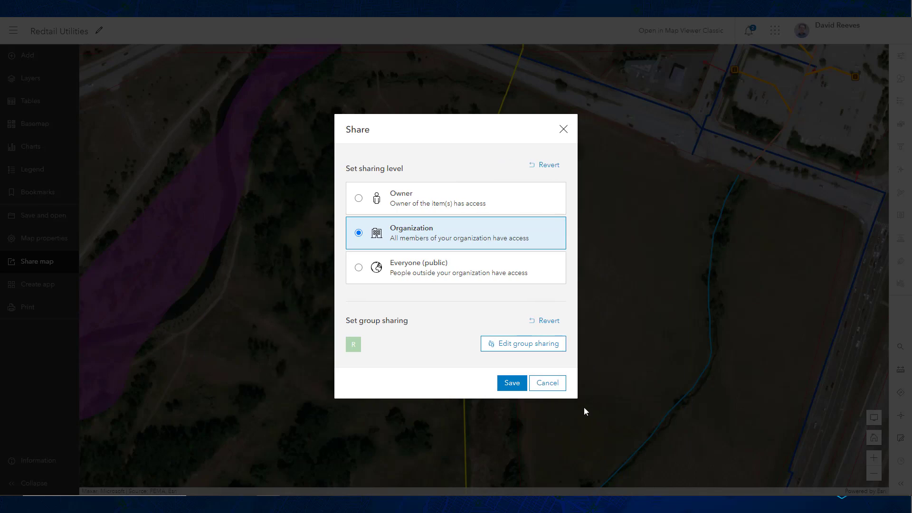
pyautogui.click(513, 383)
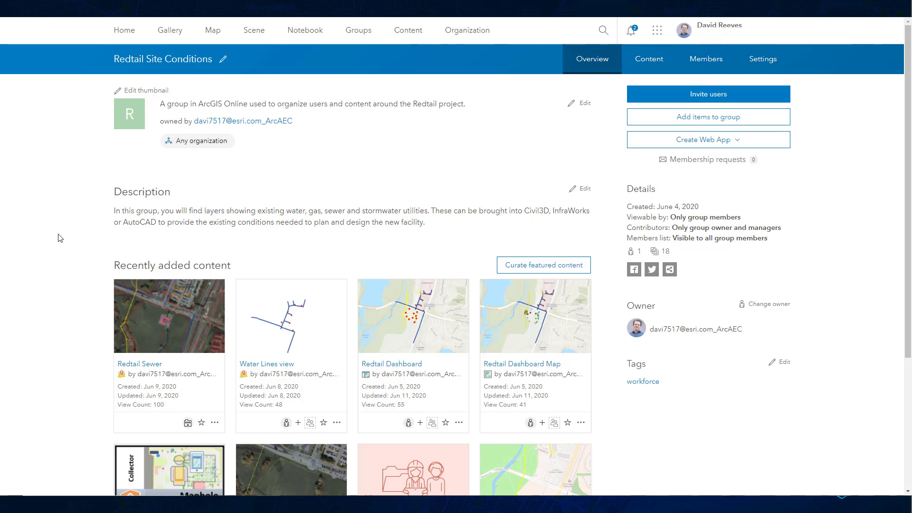
# Step: Invite three organization members from the group's Members tab, bringing Redtail Site Conditions to four members
pyautogui.scroll(-3, 60, 238)
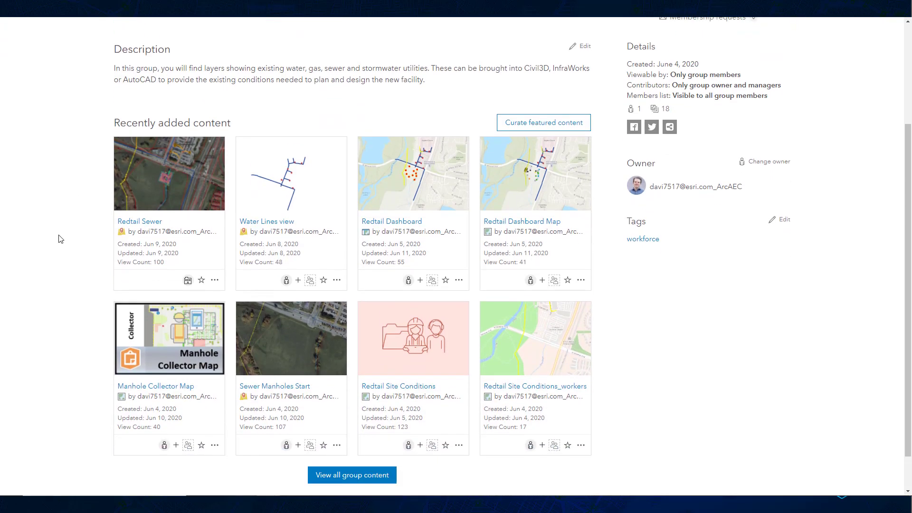
pyautogui.scroll(3, 60, 238)
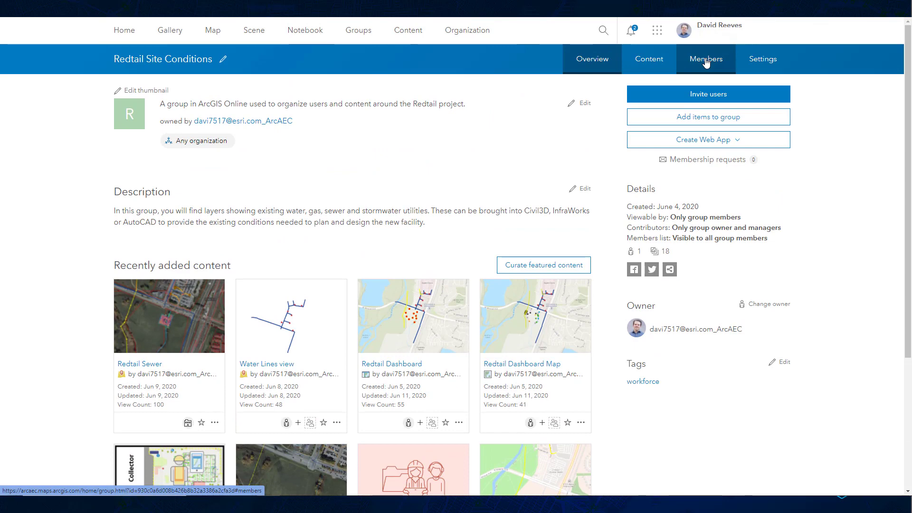
pyautogui.click(683, 64)
pyautogui.click(210, 93)
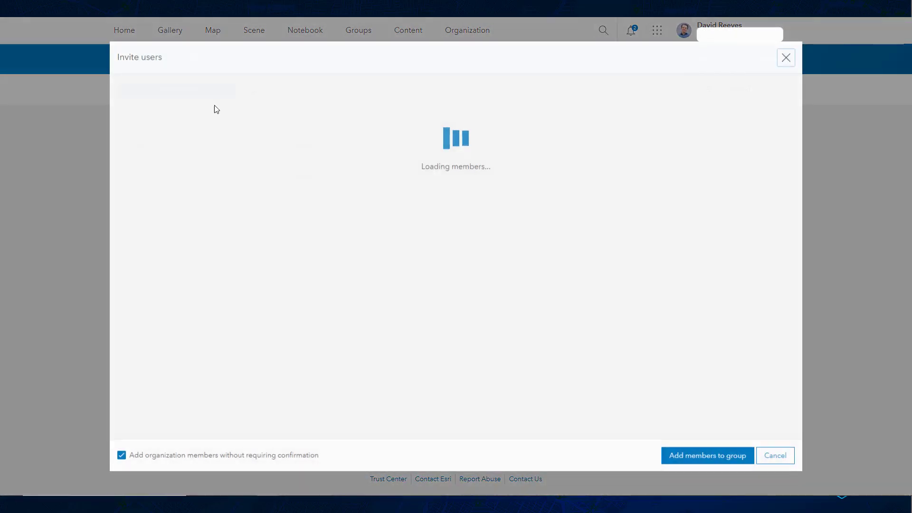
pyautogui.click(776, 323)
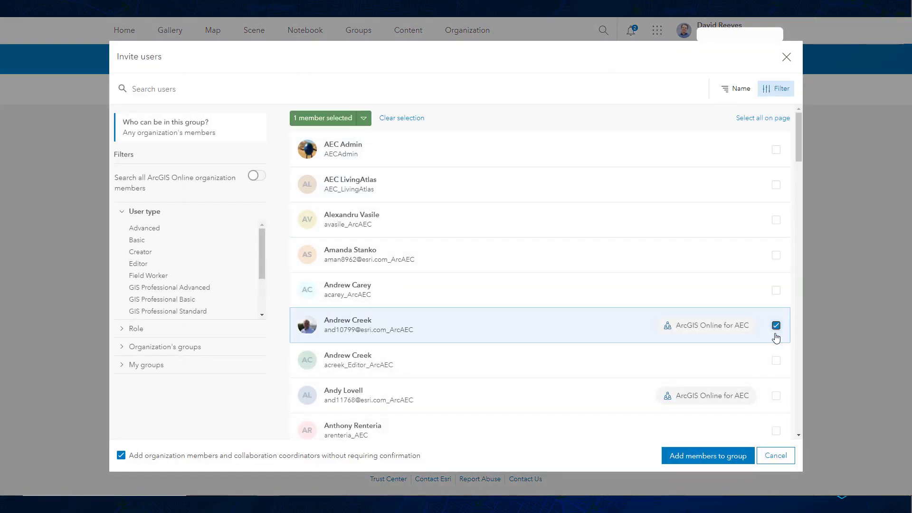
pyautogui.scroll(-3, 773, 251)
pyautogui.click(774, 252)
pyautogui.scroll(-5, 768, 348)
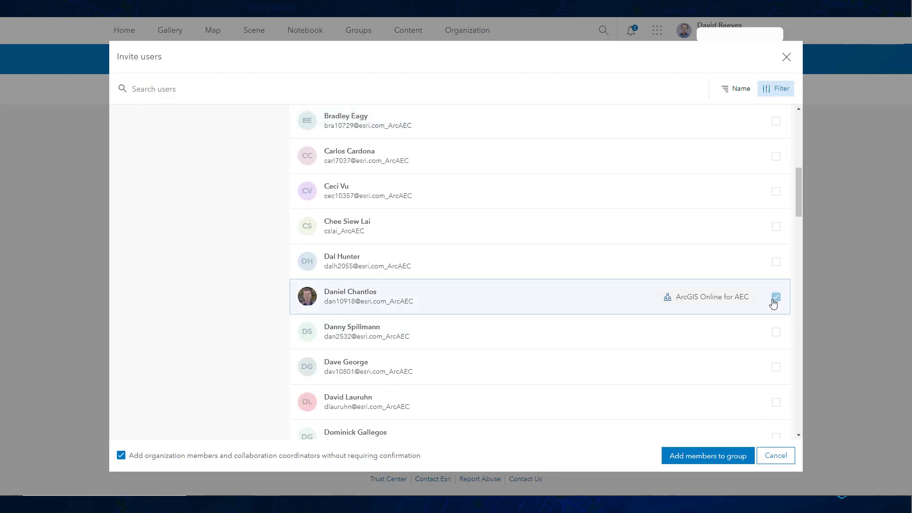
pyautogui.click(775, 297)
pyautogui.click(698, 457)
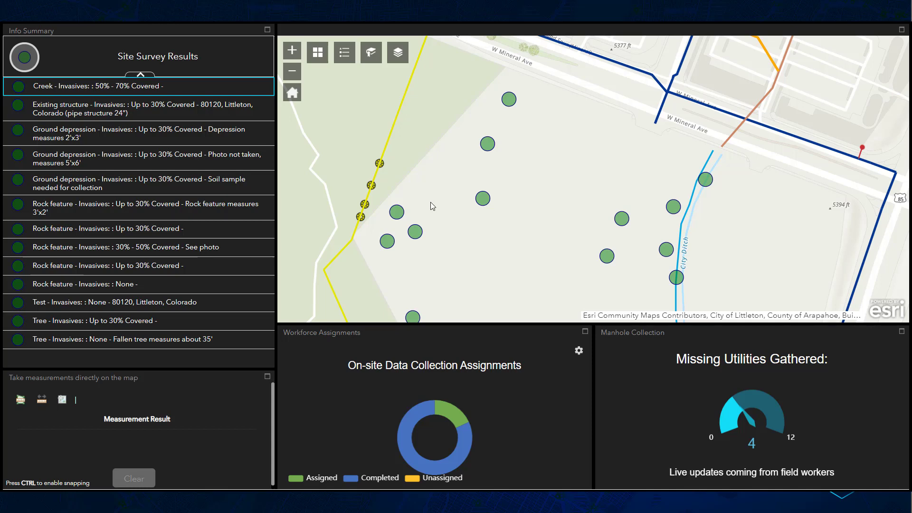
# Step: Zoom and pan the site map, then open the Form_6 popup of a green ground-depression survey point
pyautogui.scroll(-1, 431, 205)
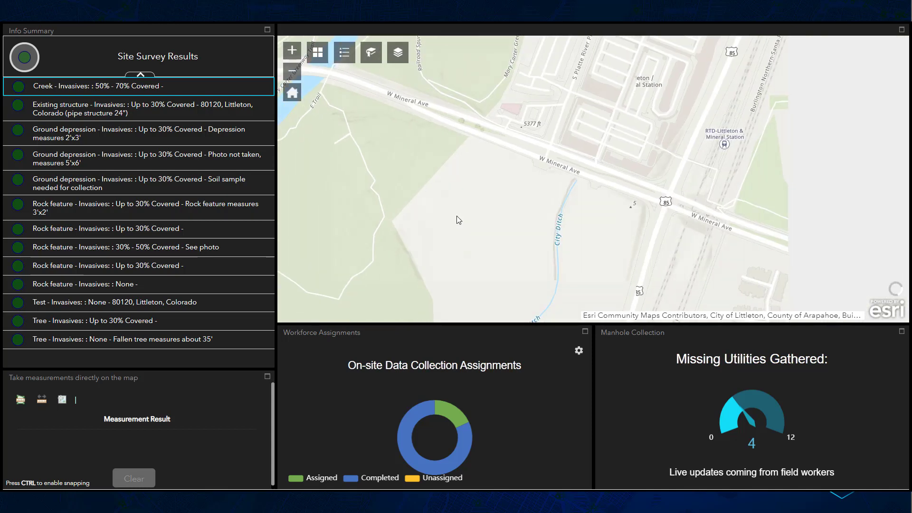
pyautogui.moveTo(486, 235); pyautogui.dragTo(504, 218)
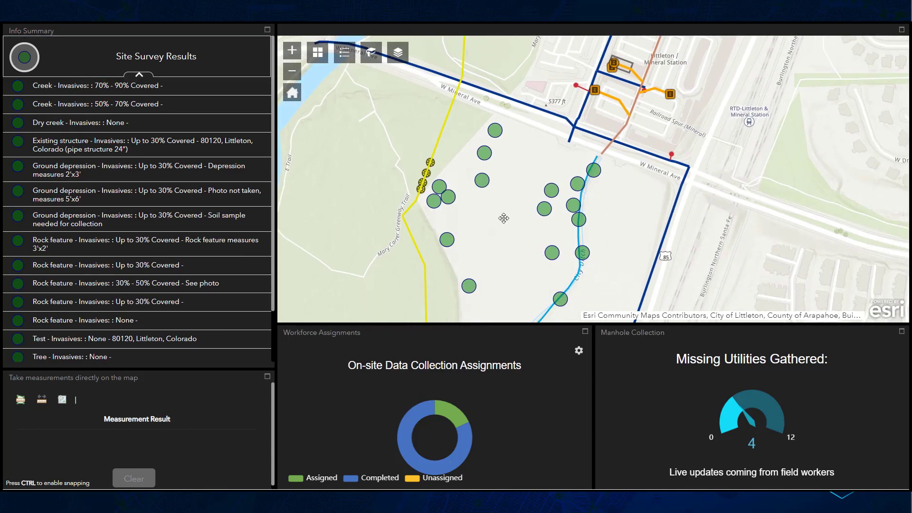
pyautogui.click(449, 198)
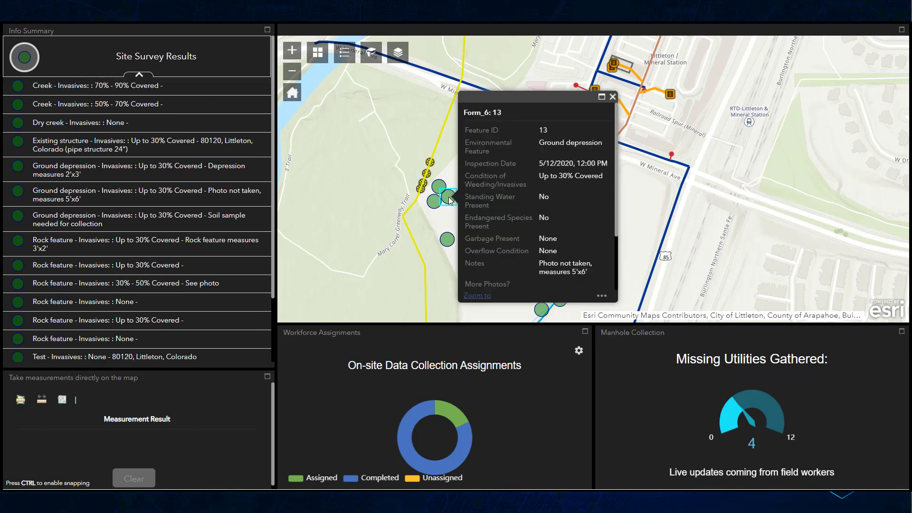